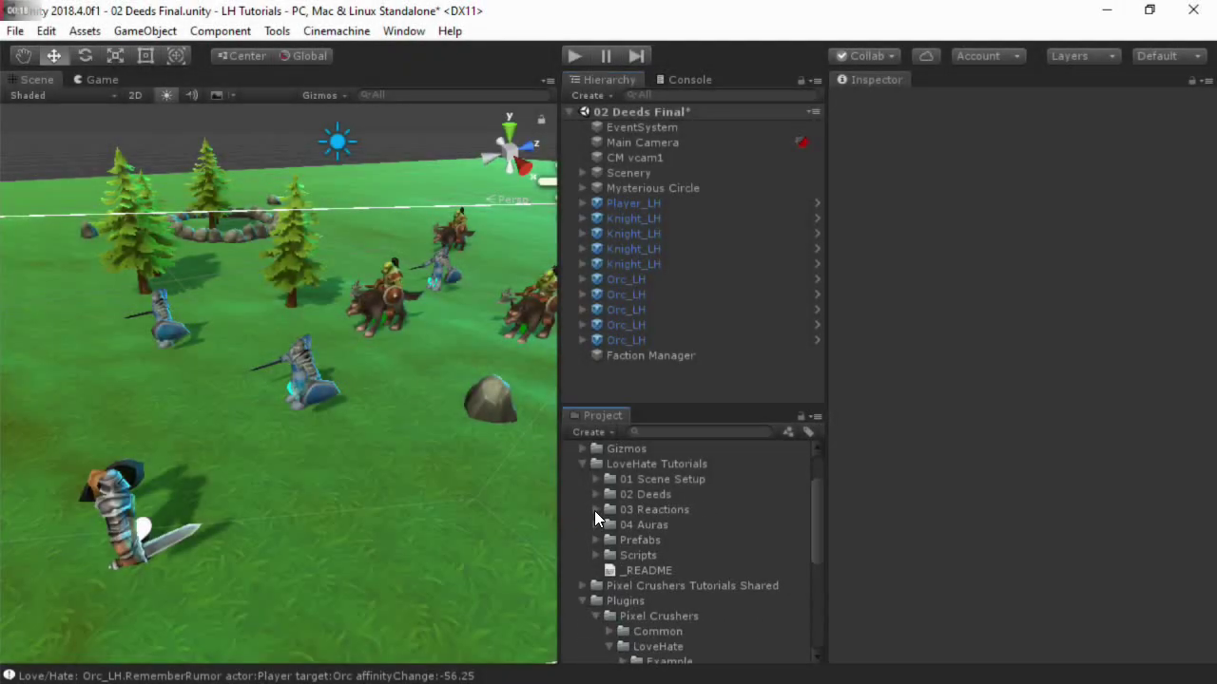
Open the 03 Reactions Final scene, discarding unsaved changes to 02 Deeds Final
left_click(596, 510)
double_click(654, 524)
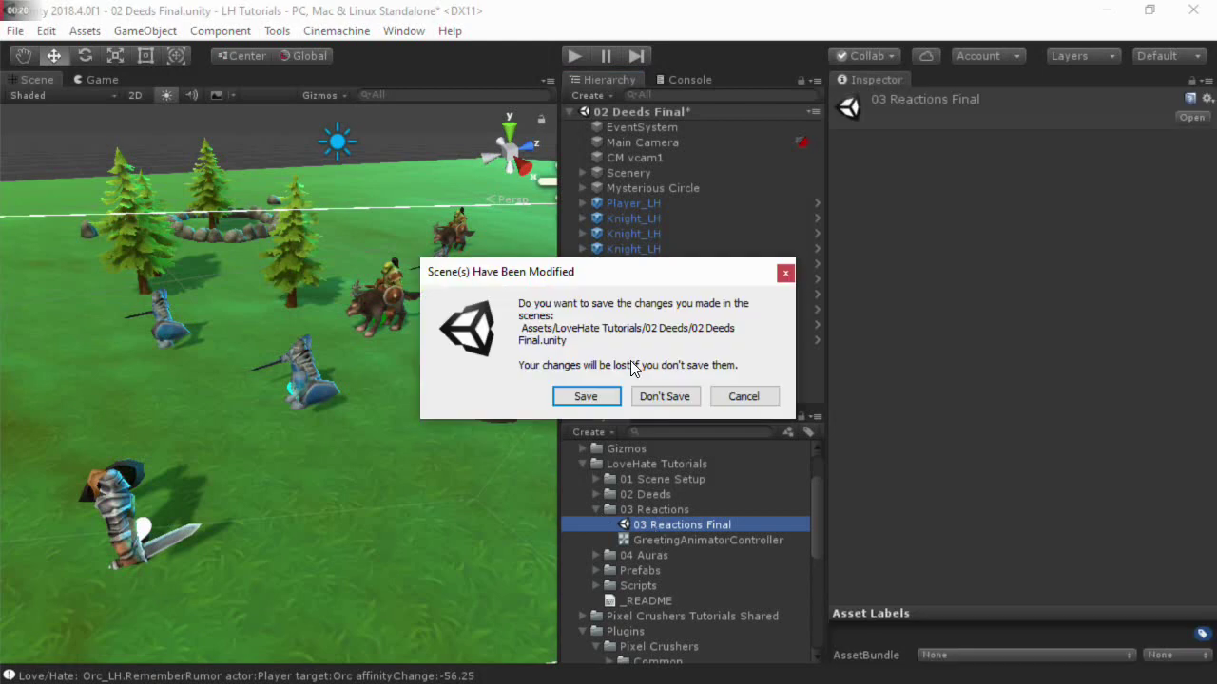
left_click(663, 396)
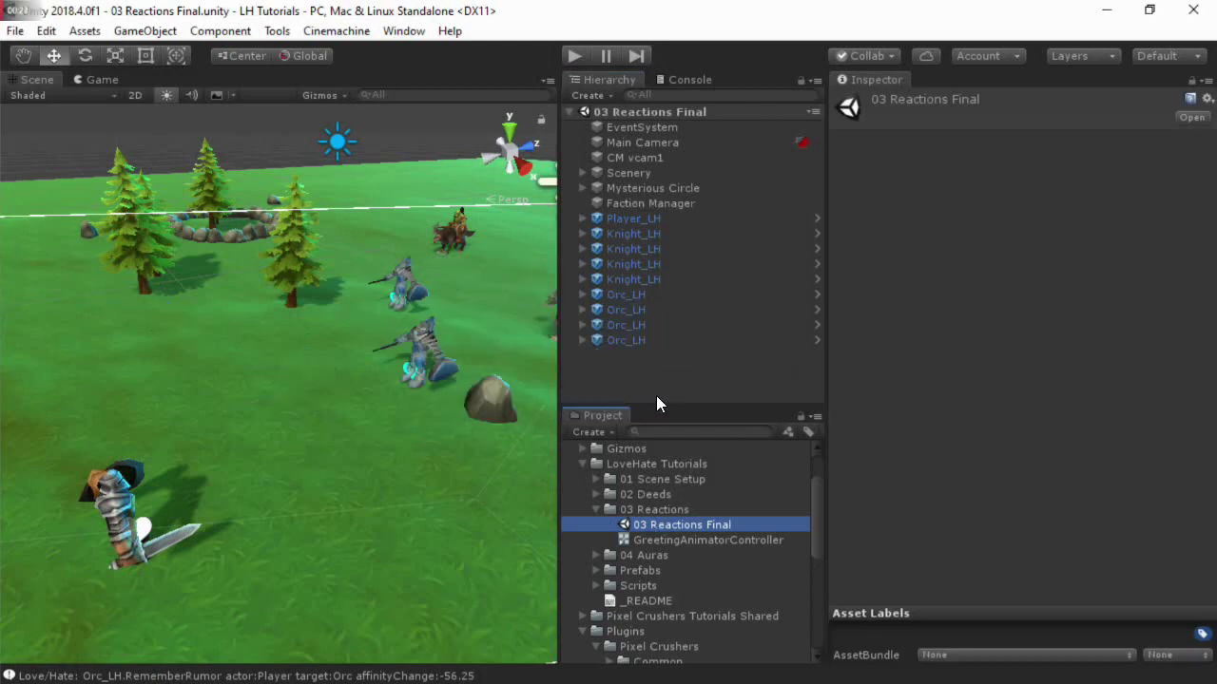
Review Orc_LH's Deed Reaction Events responses, Sad and Happy, then enter play mode
left_click(628, 294)
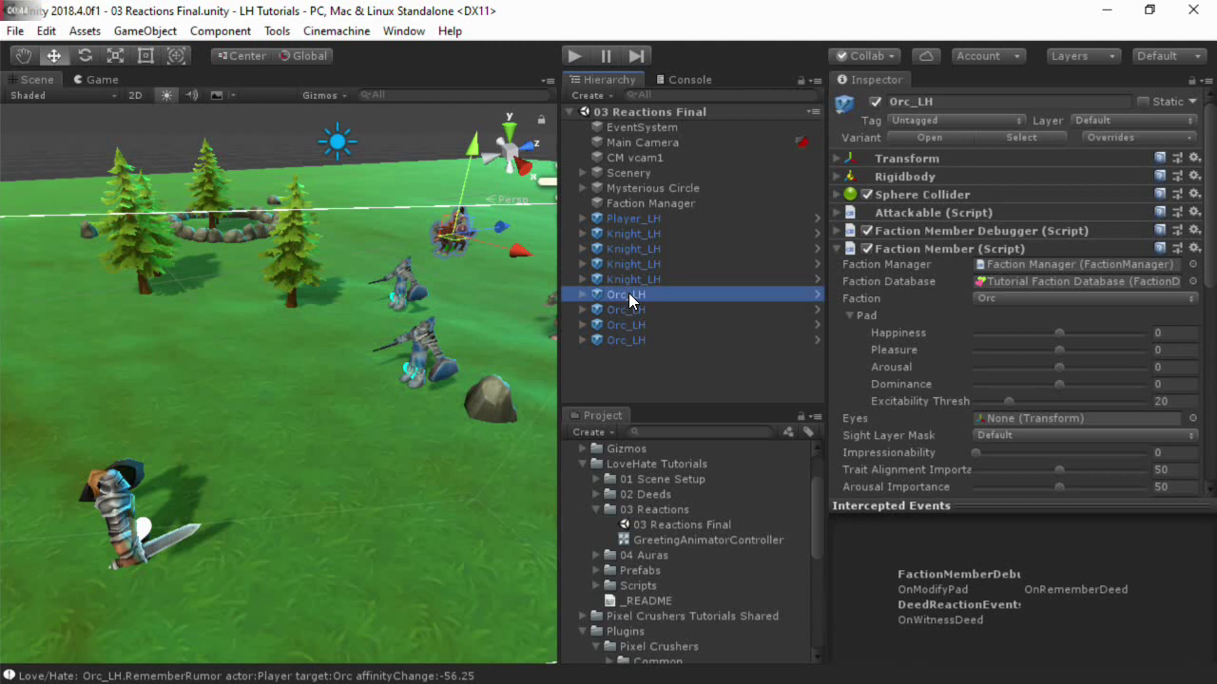
left_click(999, 250)
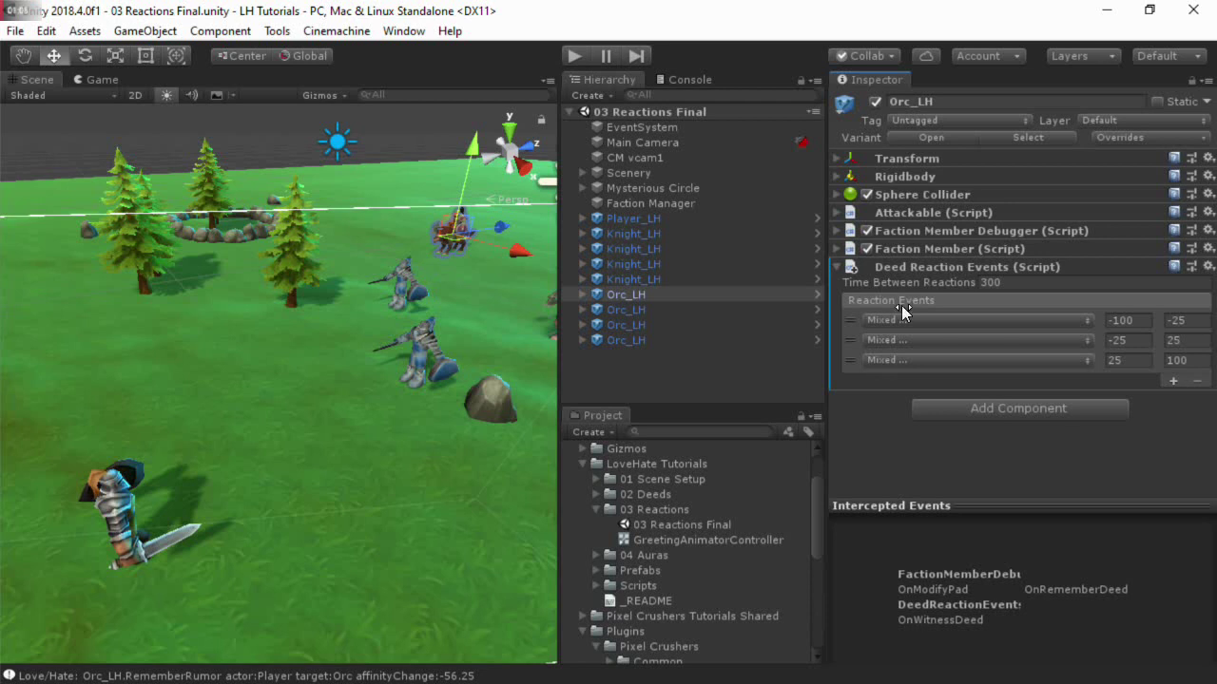
left_click(847, 317)
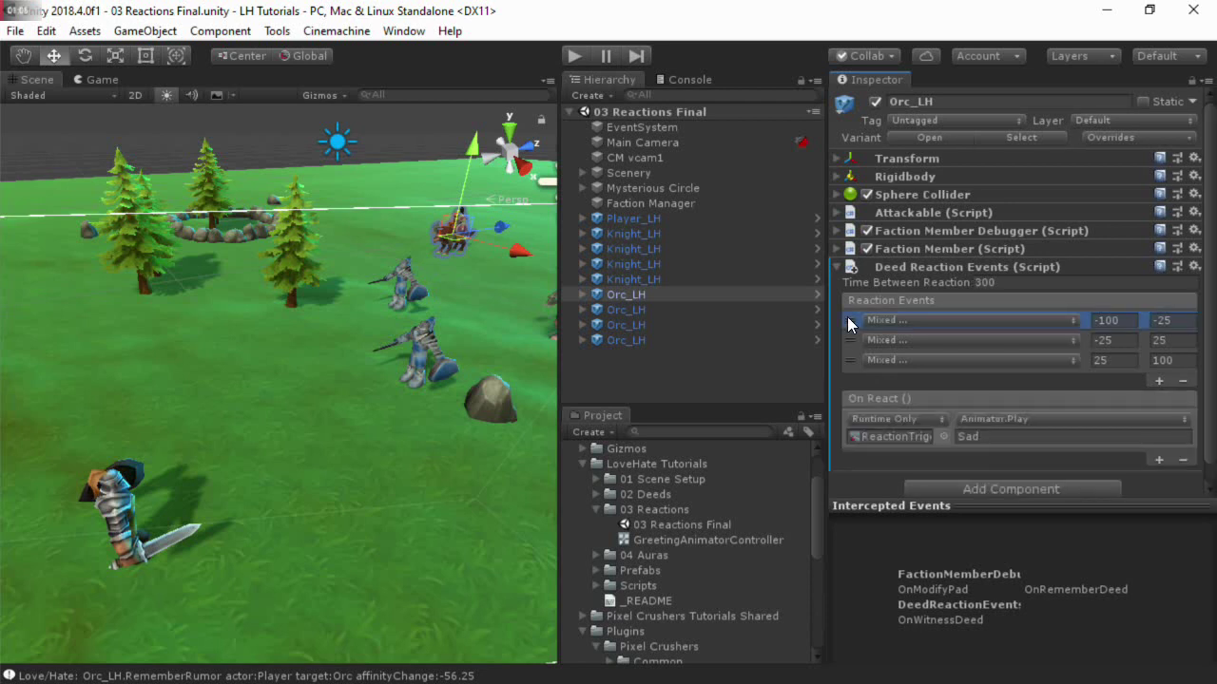
left_click(849, 360)
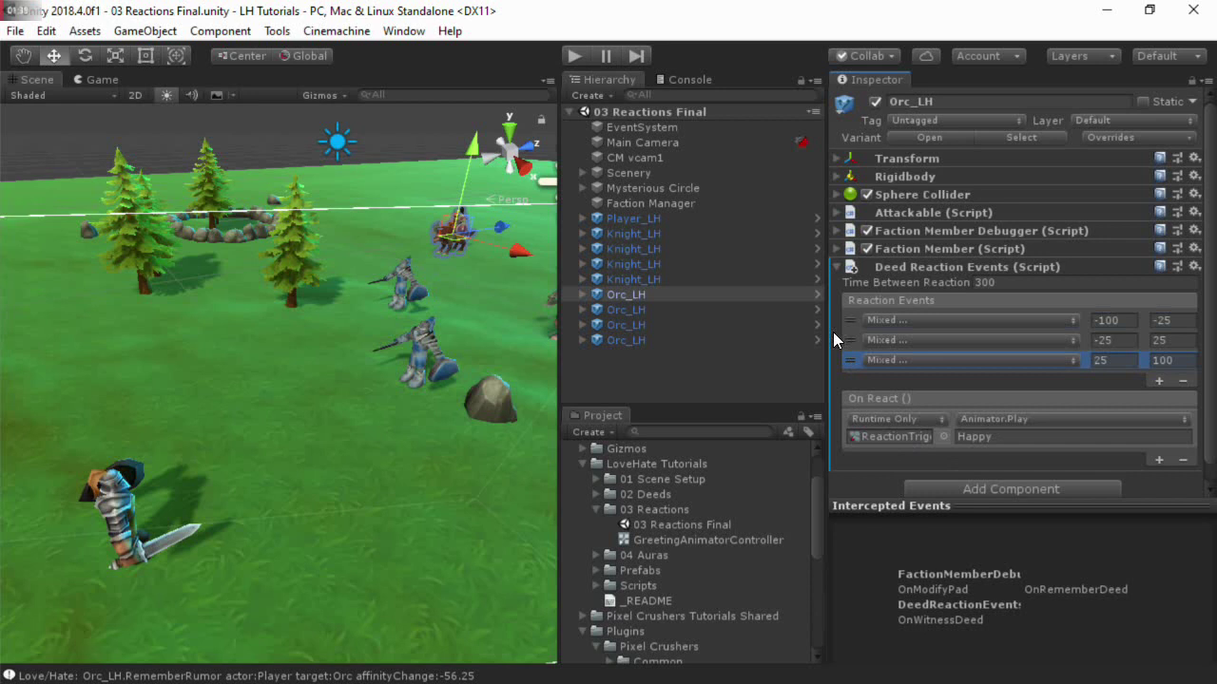
left_click(851, 320)
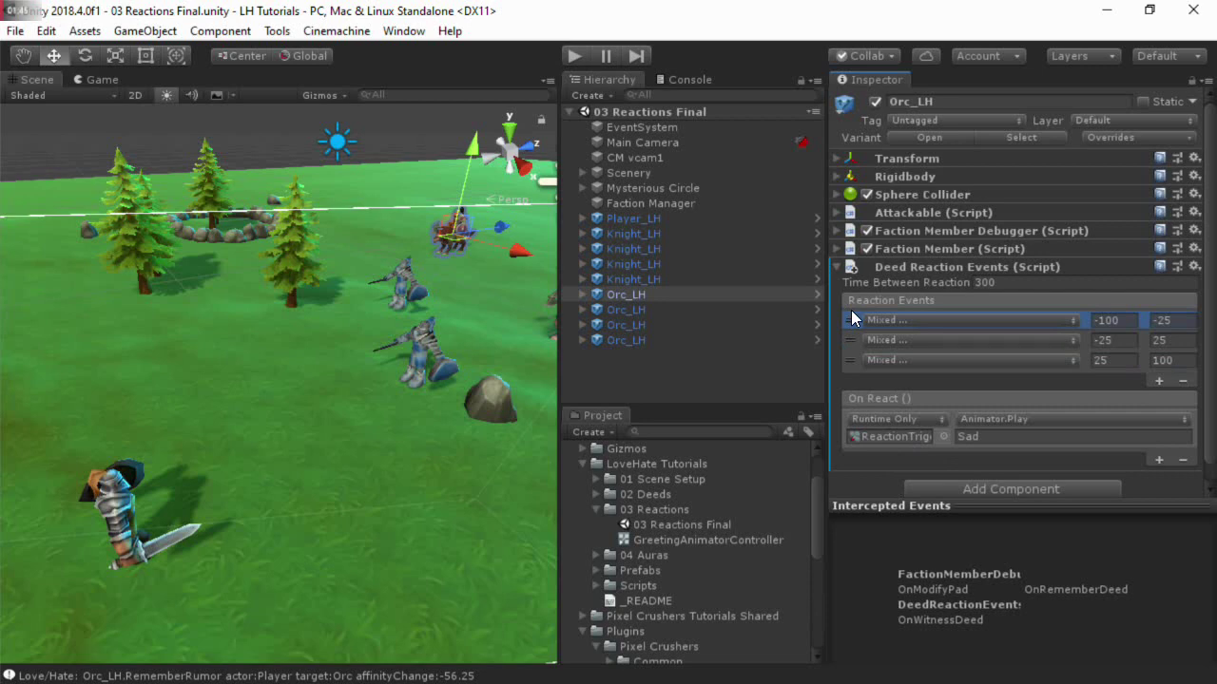
left_click(573, 55)
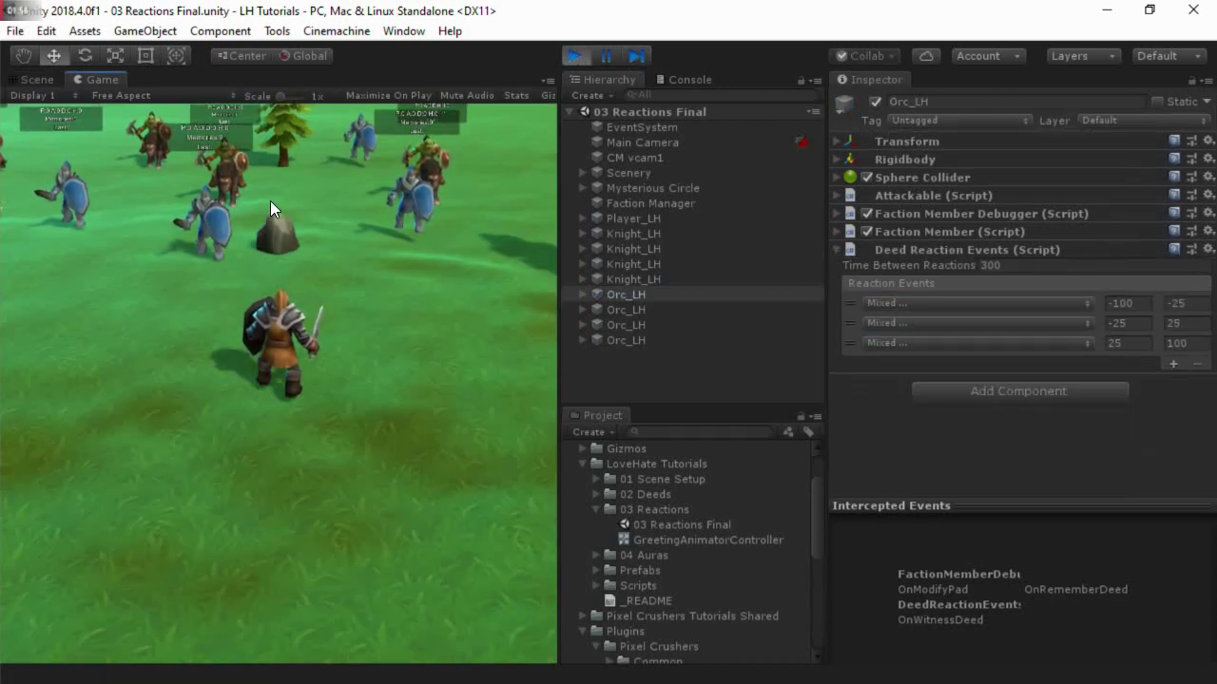
Walk the player toward the orcs, kill one, and pause the game
key("w")
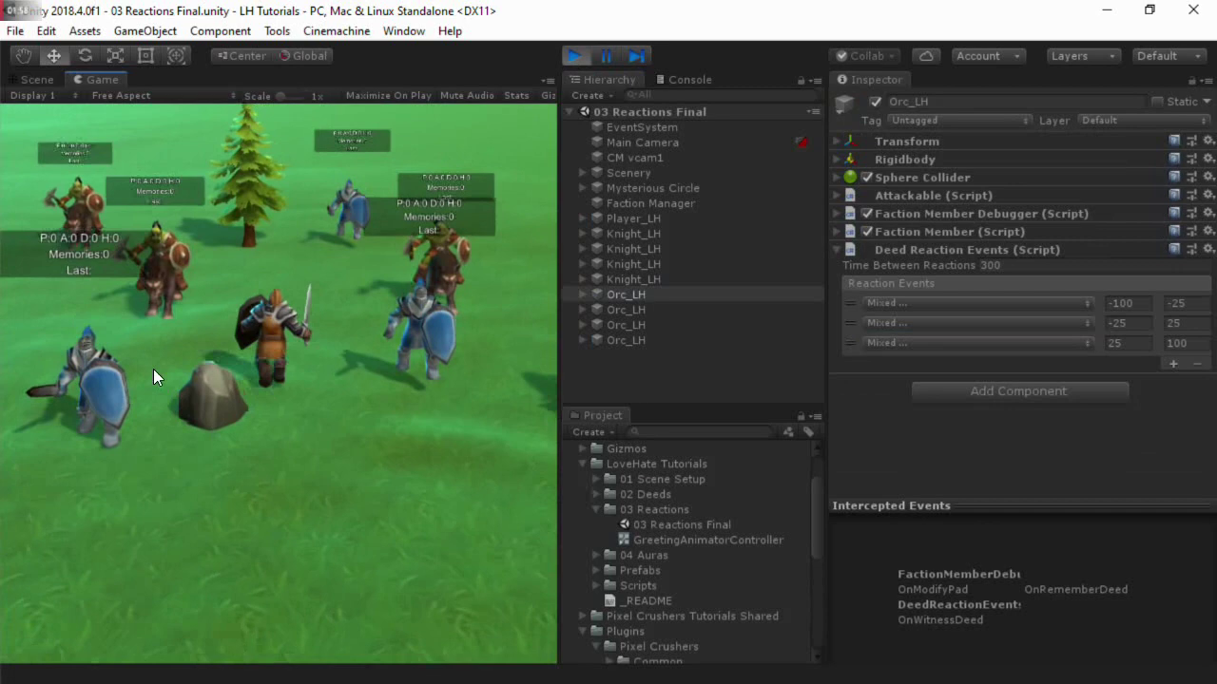
key("w")
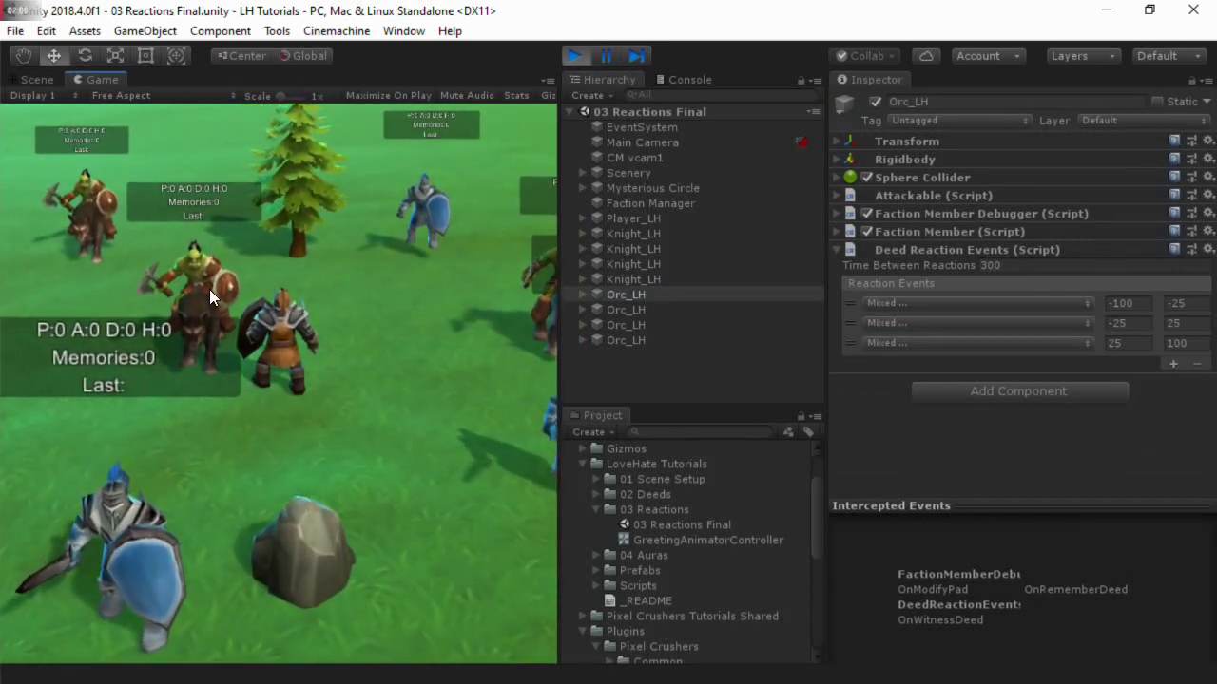
left_click(208, 278)
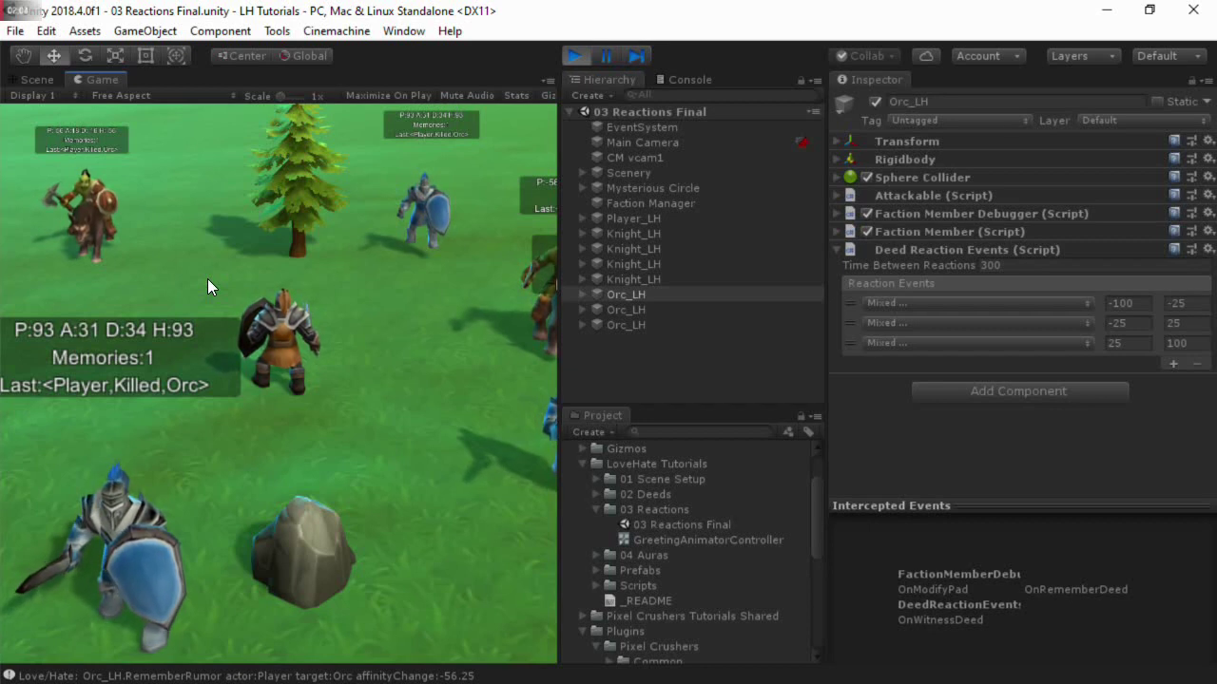
left_click(606, 56)
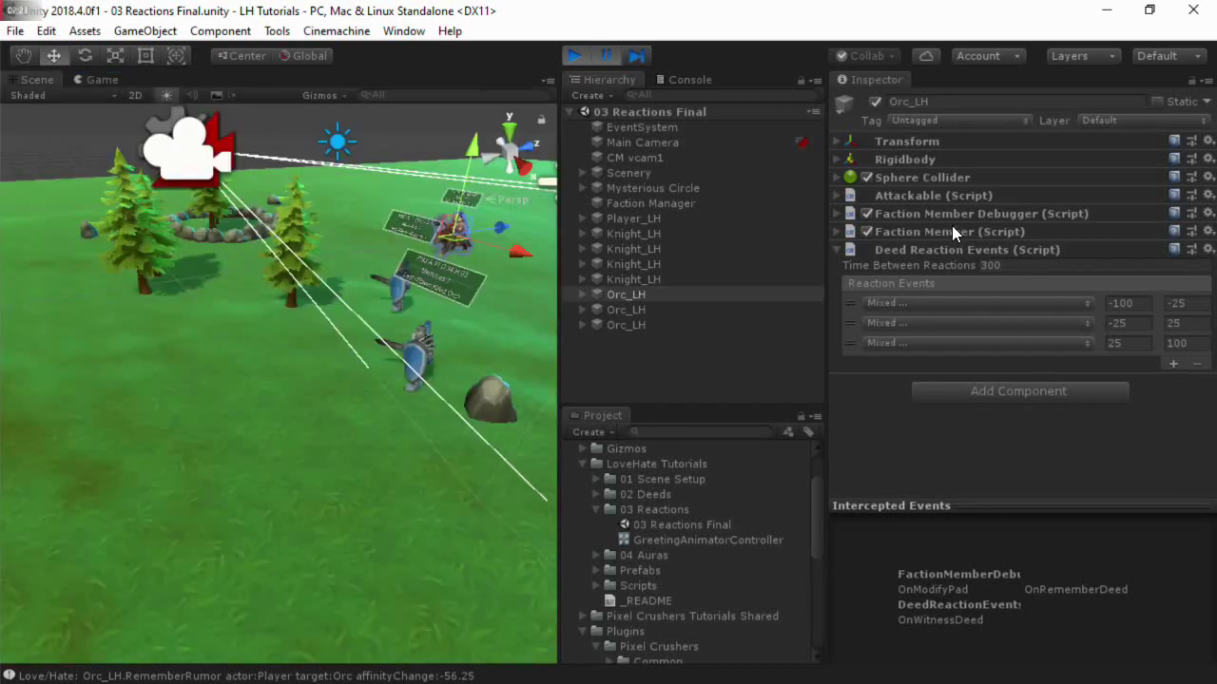
Inspect the first Knight_LH's Faction Member: Happiness 93.75, Arousal 31.25, Player relationship 100
left_click(672, 235)
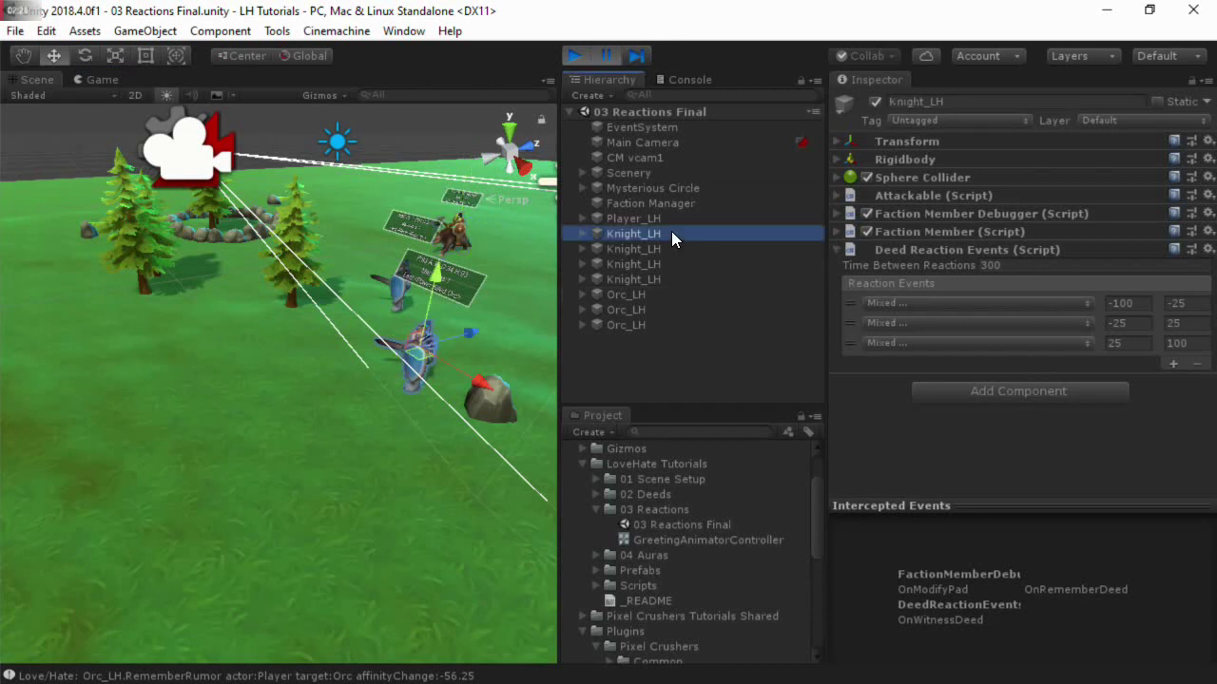
left_click(985, 231)
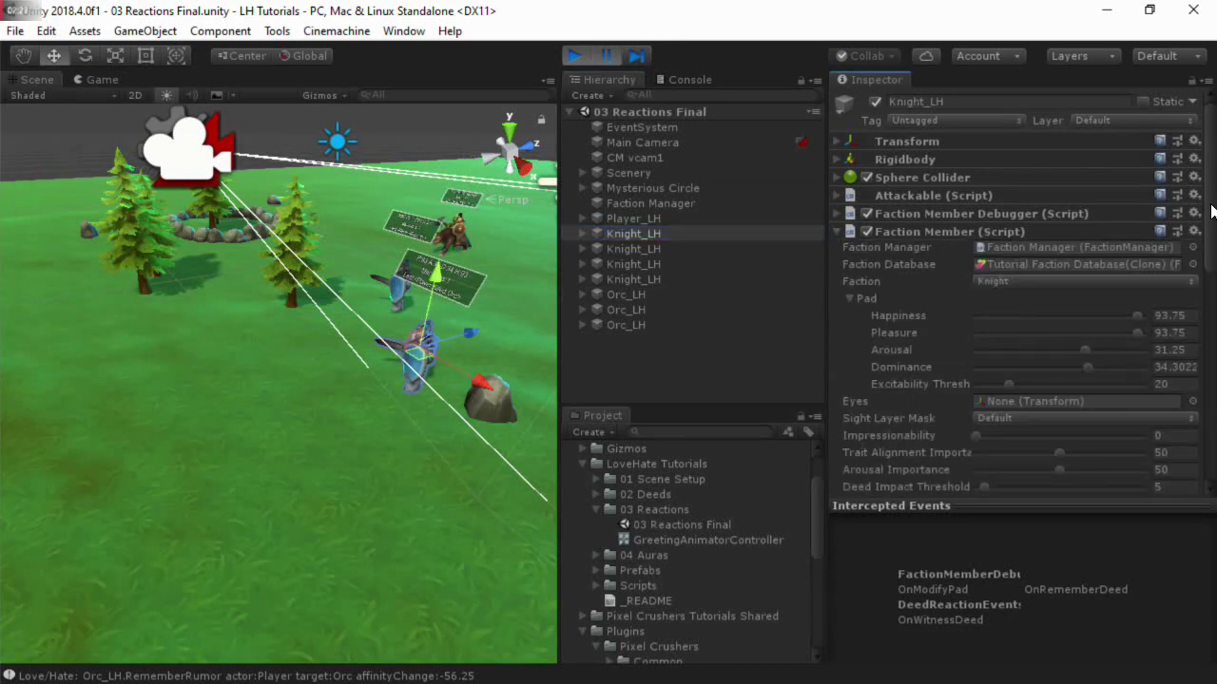
scroll(1211, 214, "down", 4)
scroll(1027, 293, "down", 3)
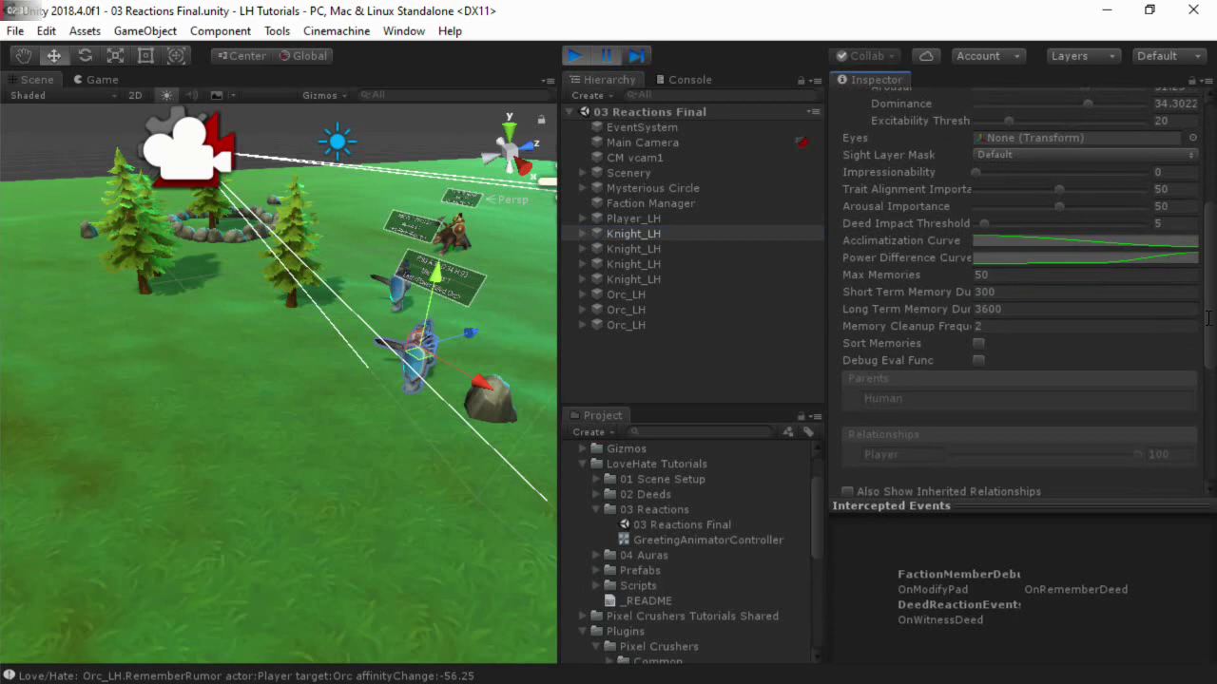
scroll(1208, 317, "up", 3)
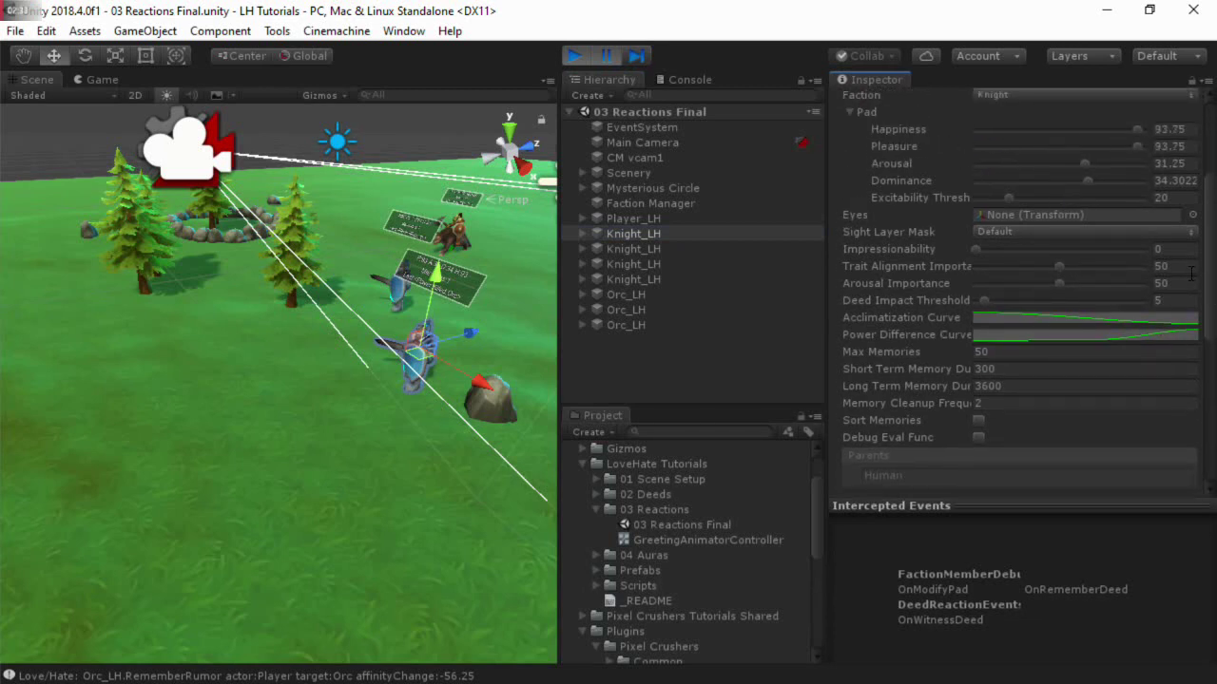
scroll(1213, 295, "down", 7)
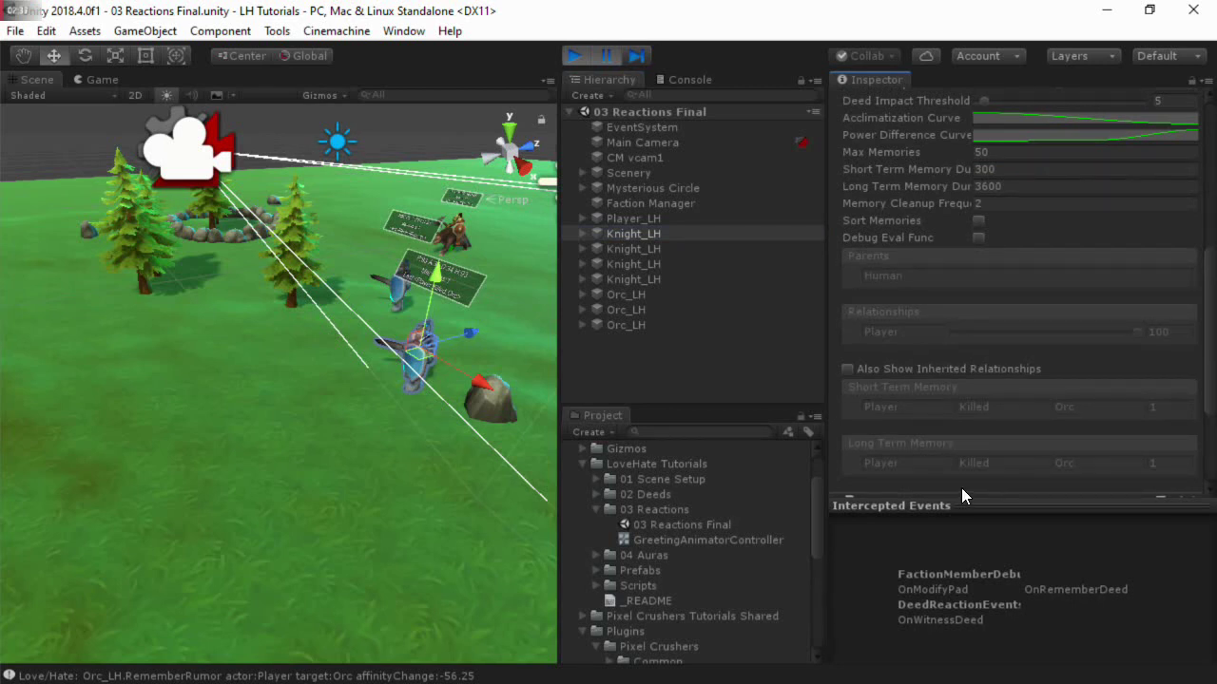
scroll(1200, 331, "up", 6)
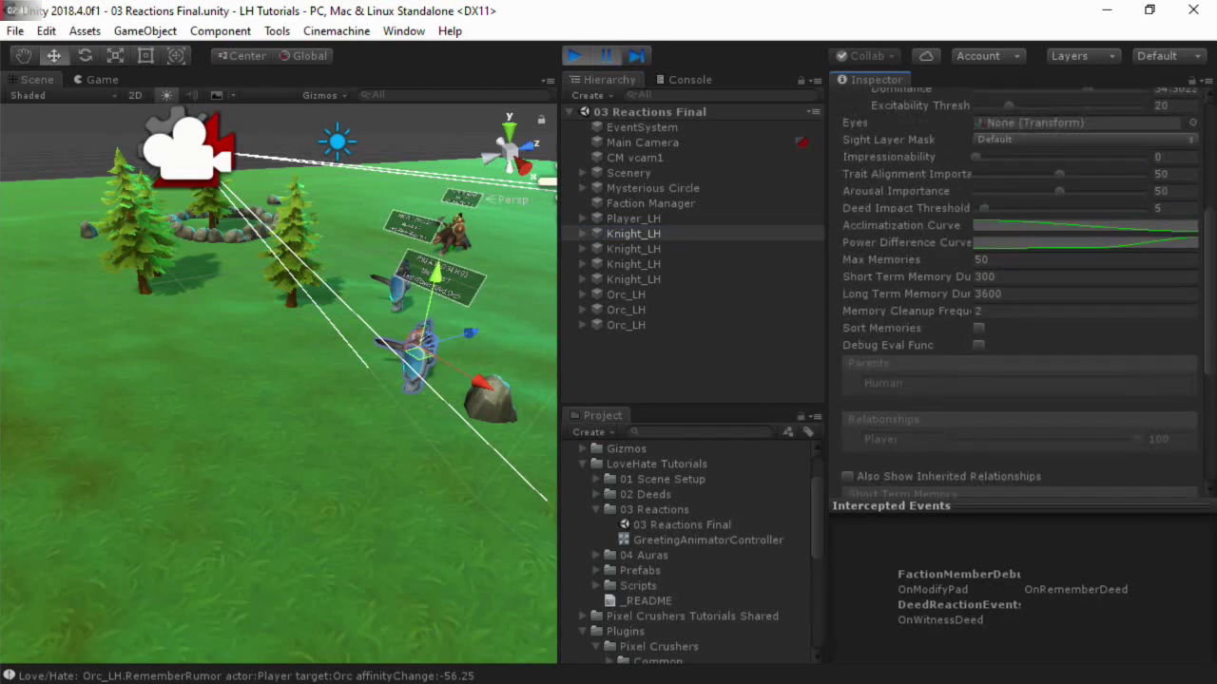
scroll(1203, 313, "down", 12)
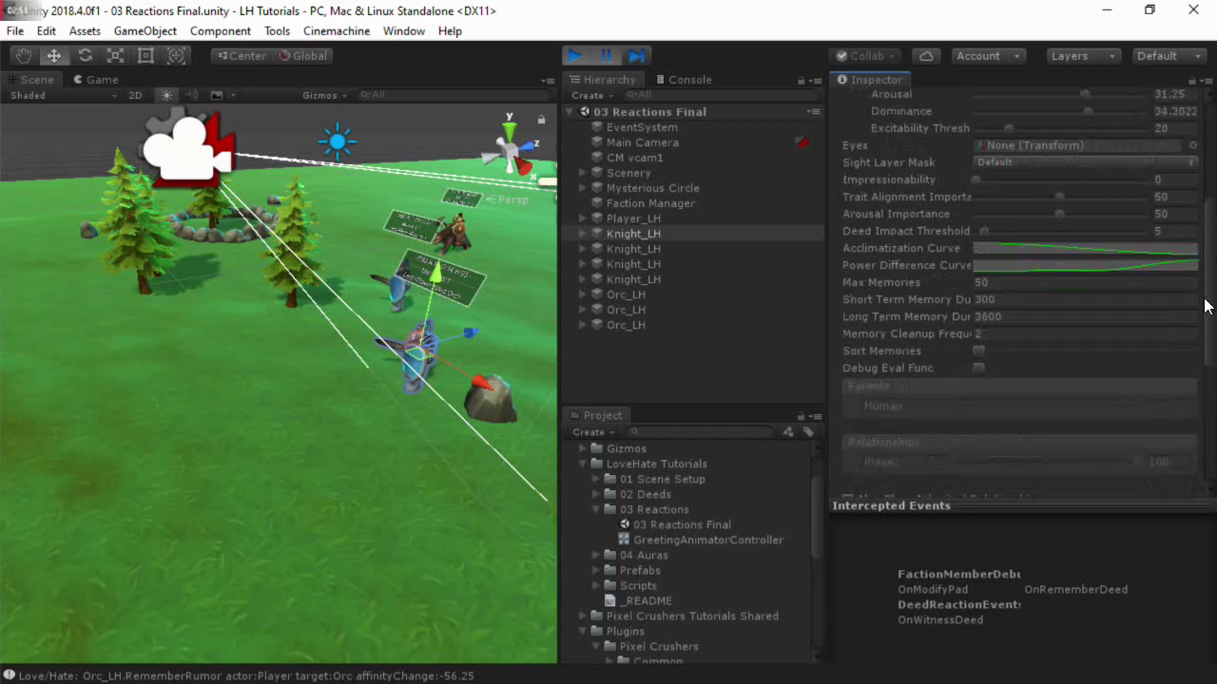
Add a Stabilize PAD component with Happiness, Pleasure, Arousal and Dominance enabled
left_click(978, 469)
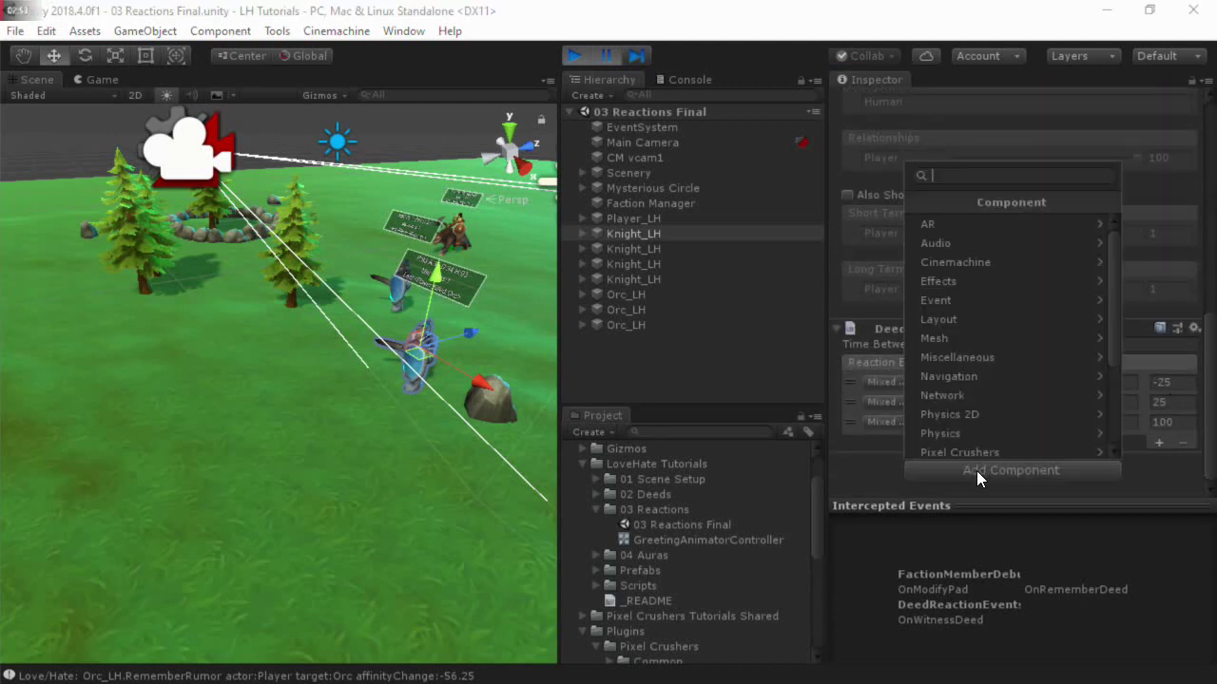
type("stabi")
key("Return")
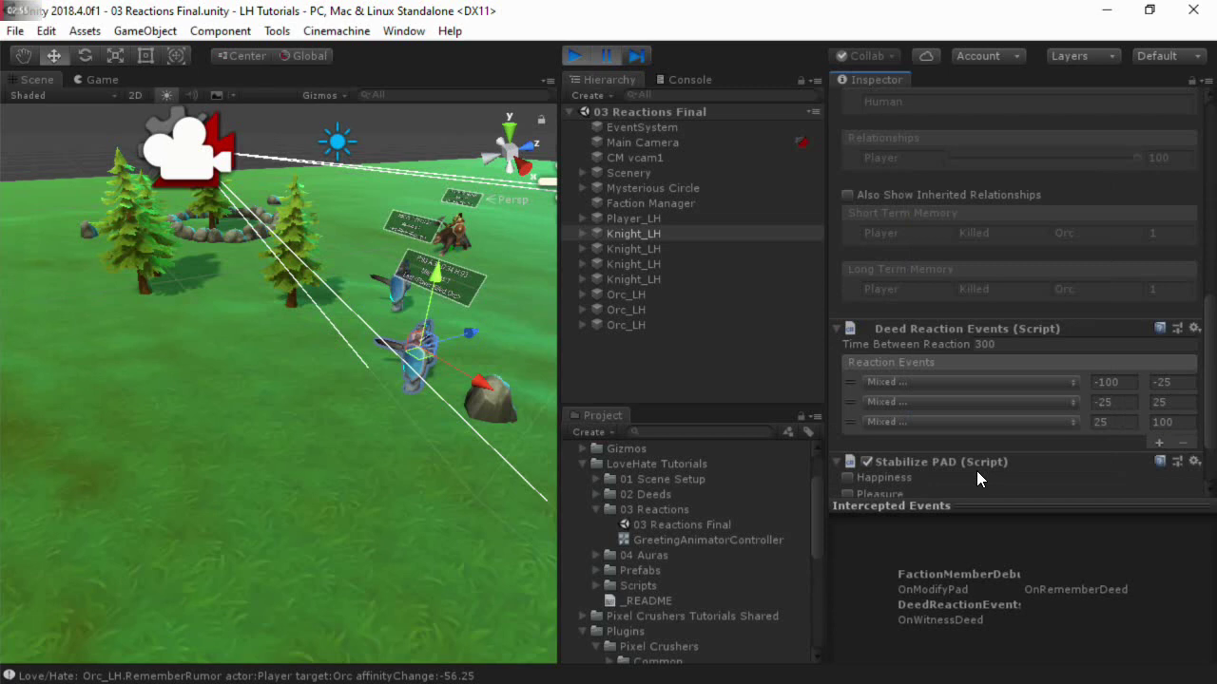
scroll(975, 443, "down", 3)
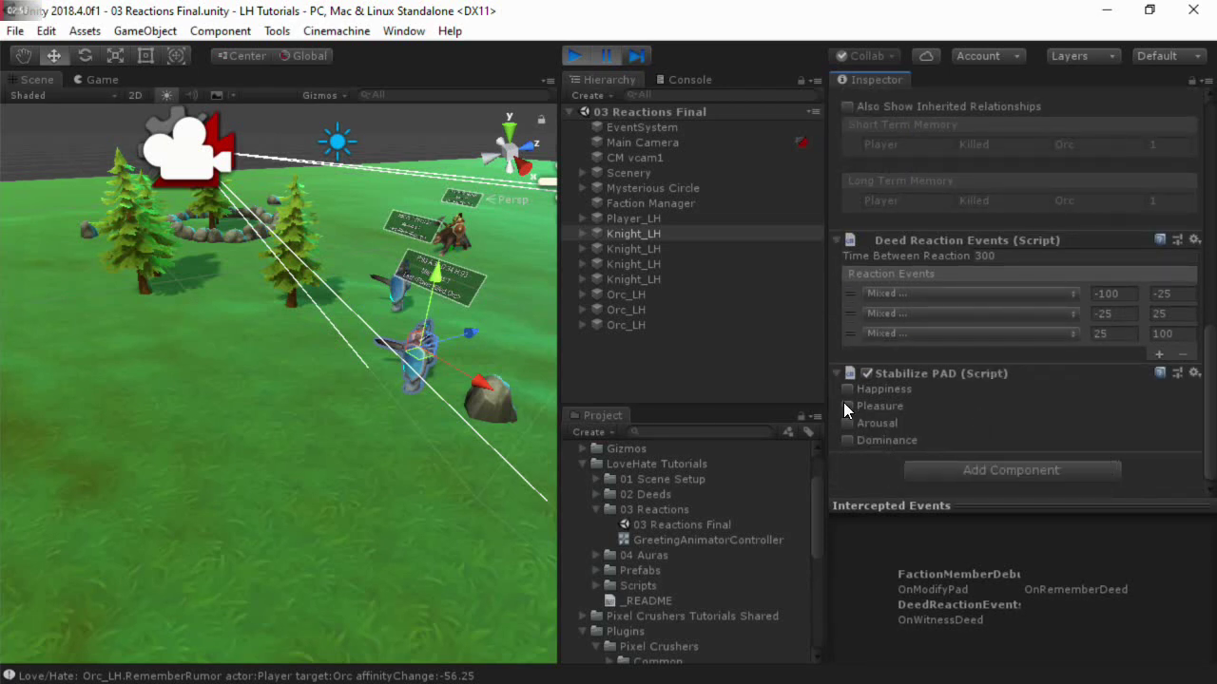
left_click(845, 440)
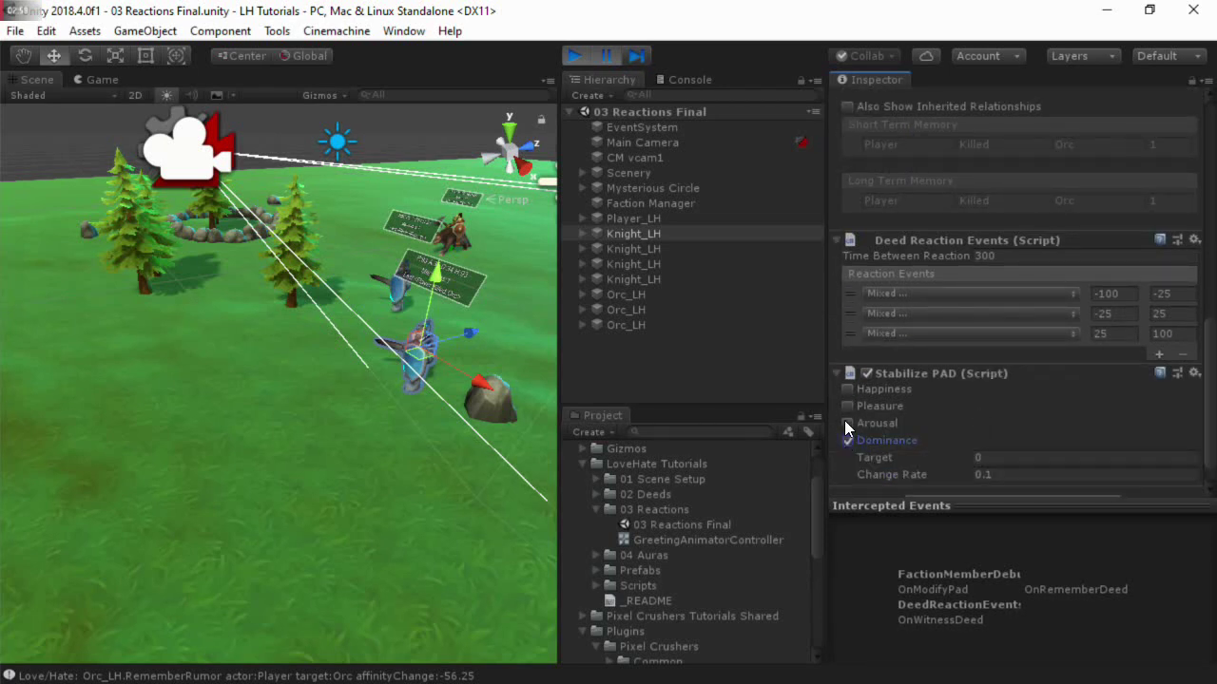
left_click(845, 423)
left_click(847, 405)
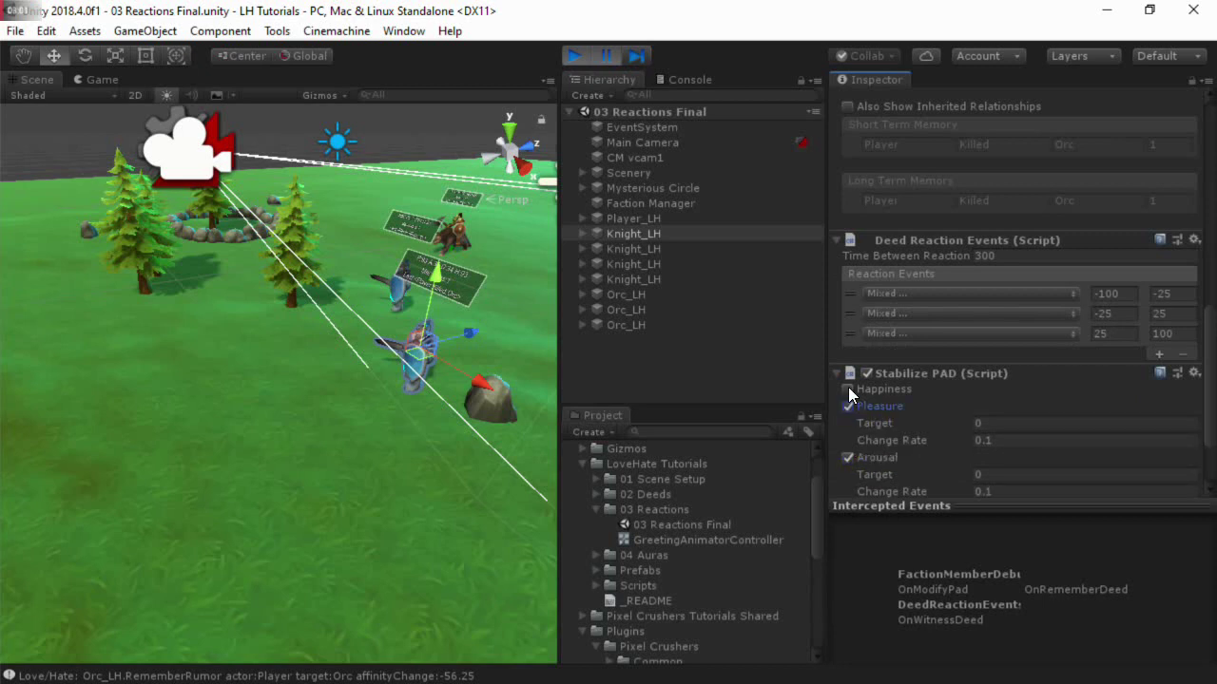
left_click(847, 389)
Set the Change Rate of all four stabilized PAD values to 1
left_click_drag(1209, 375, 1202, 428)
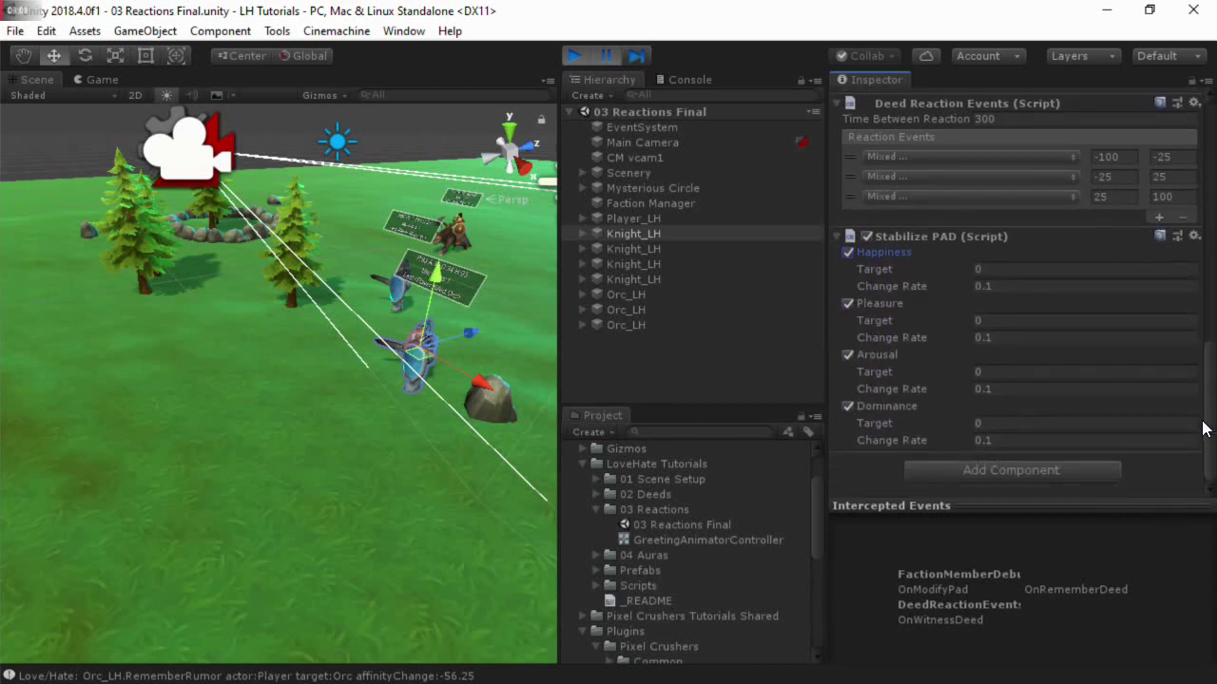
left_click(1032, 286)
left_click(1008, 334)
type("1")
left_click(1004, 394)
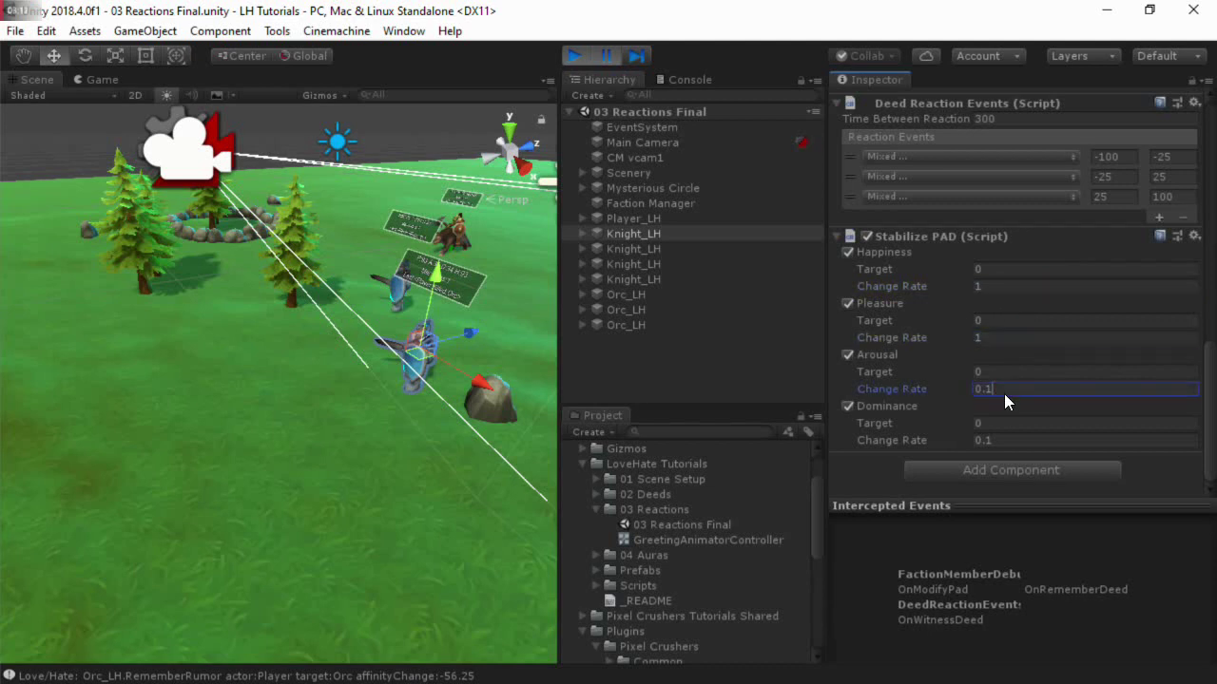
left_click(1010, 442)
type("1")
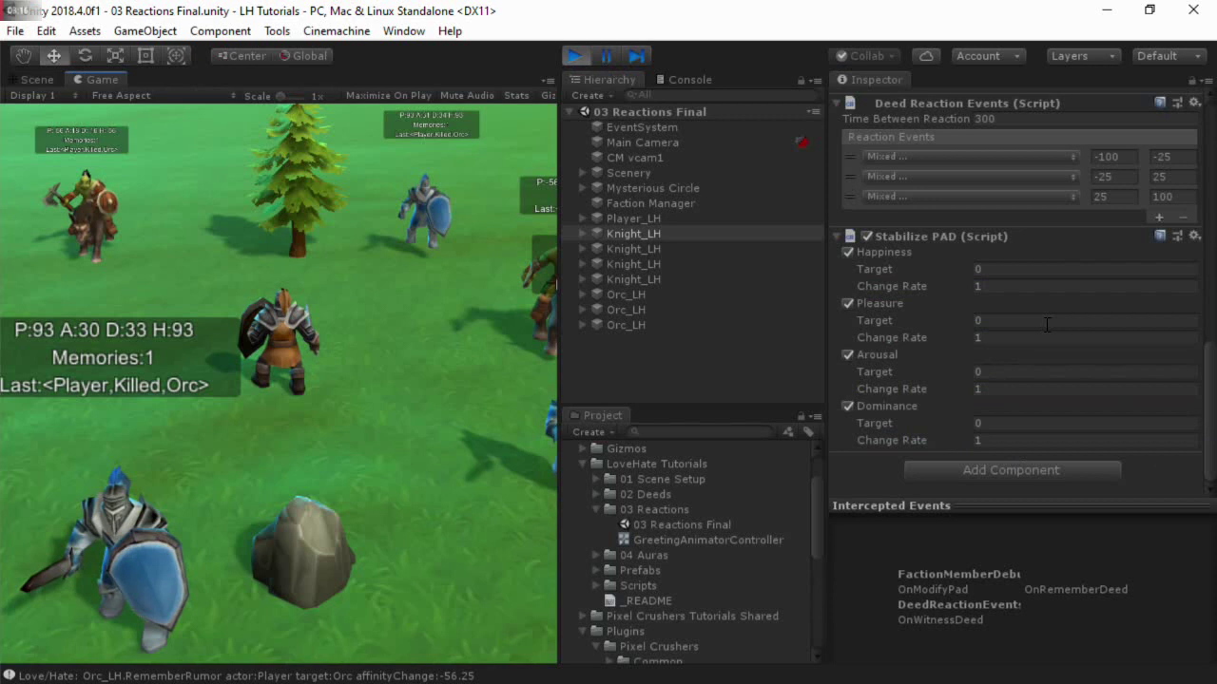
Scroll up to the knight's Pad sliders to watch the values sink toward 0
left_click_drag(1209, 388, 1186, 267)
scroll(1187, 218, "up", 10)
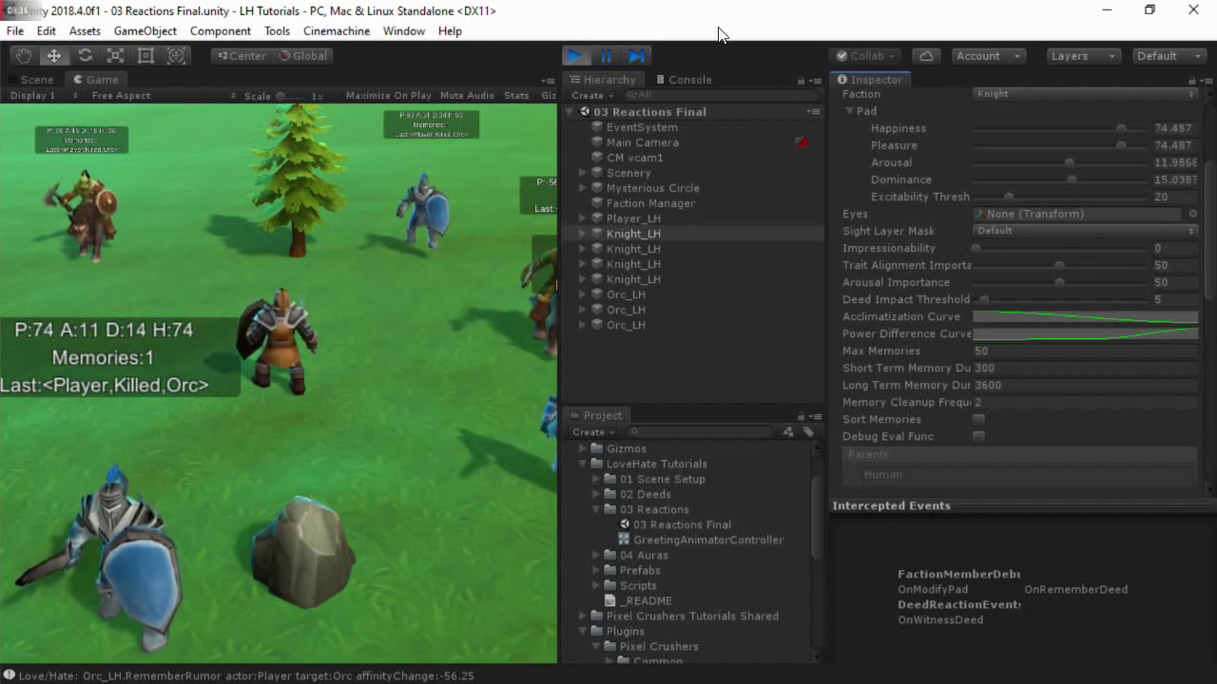
Stop play mode, collapse Faction Member and Deed Reaction Events, and add a Greeting Trigger
left_click(569, 59)
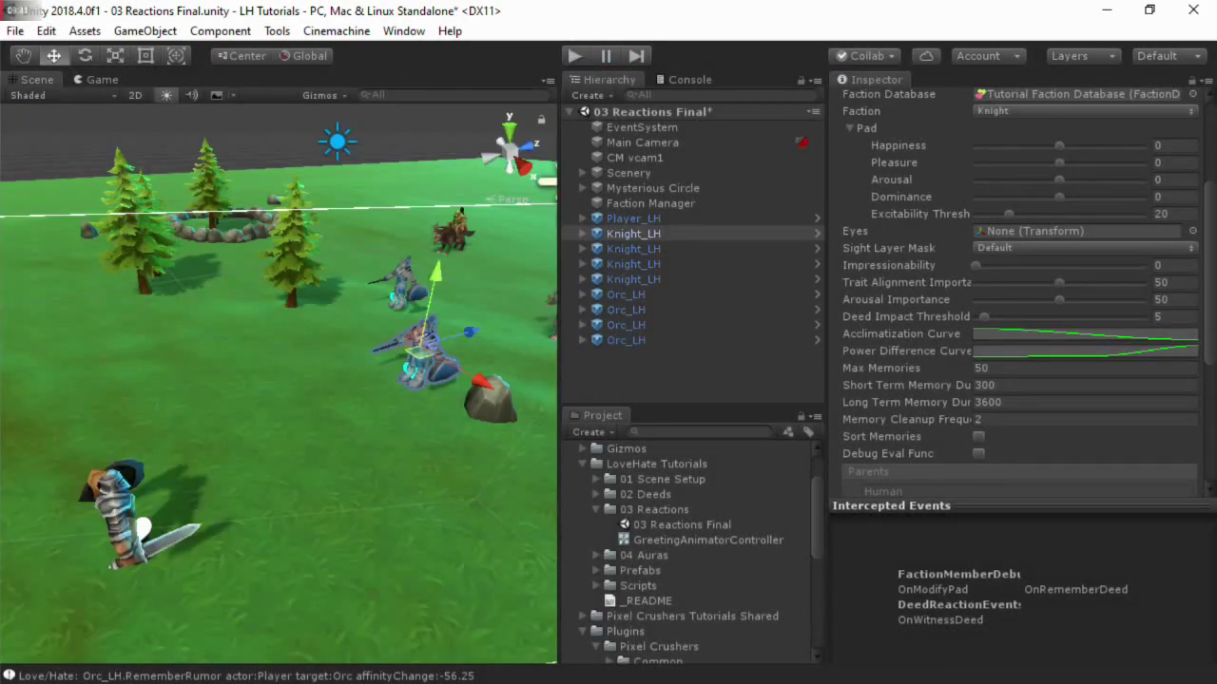
scroll(984, 157, "up", 3)
left_click(948, 177)
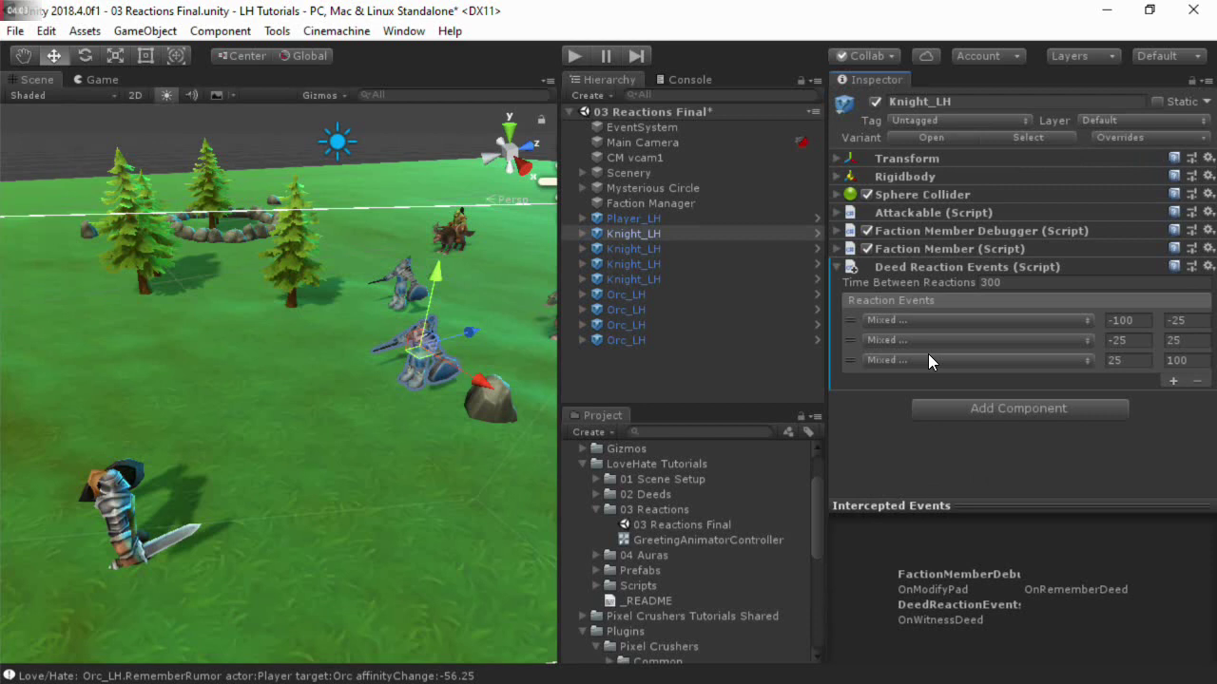
left_click(920, 266)
left_click(976, 287)
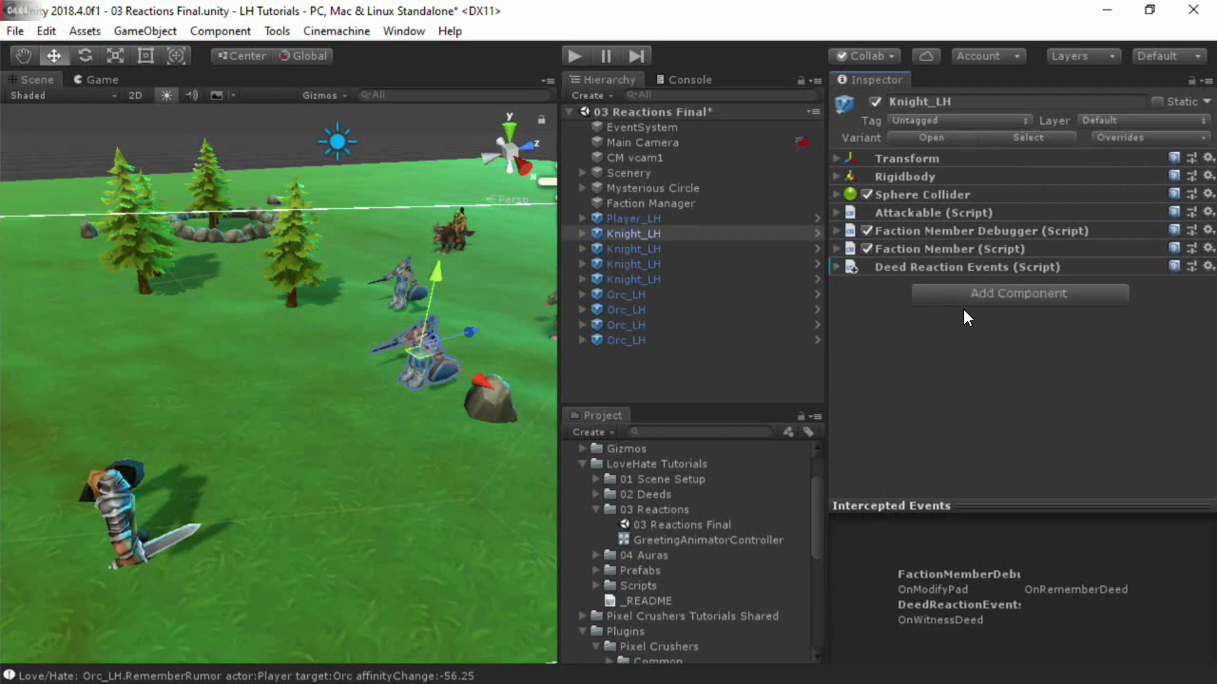
type("greeting")
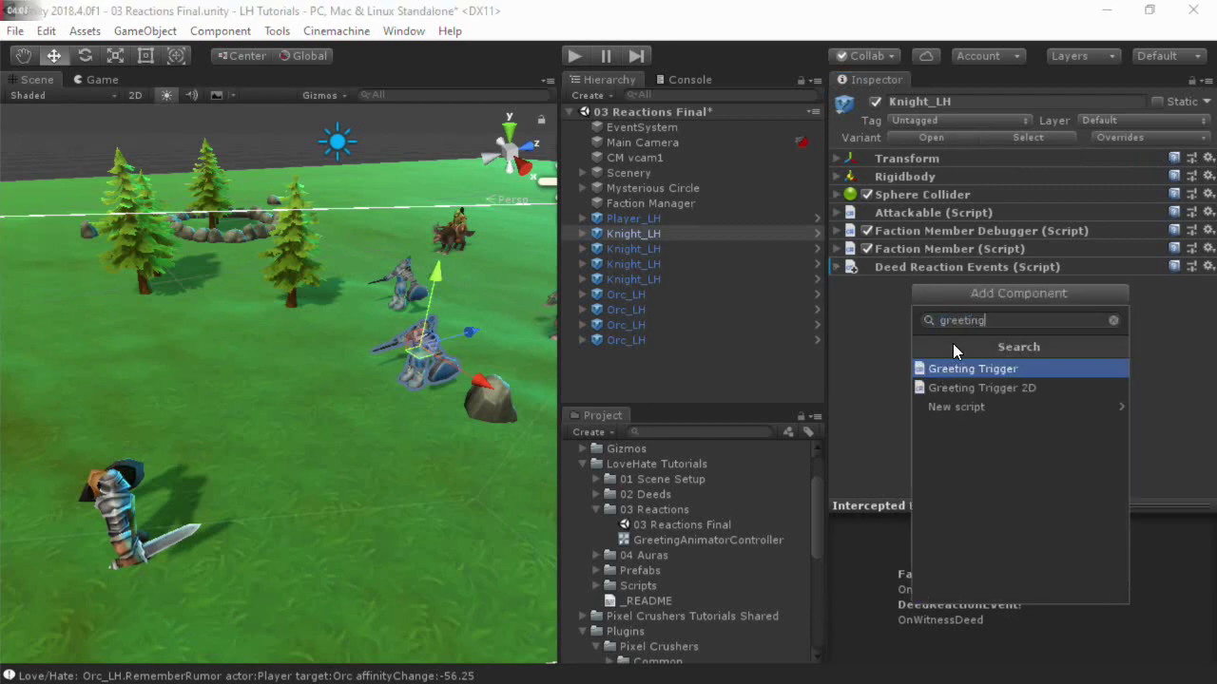
key("Return")
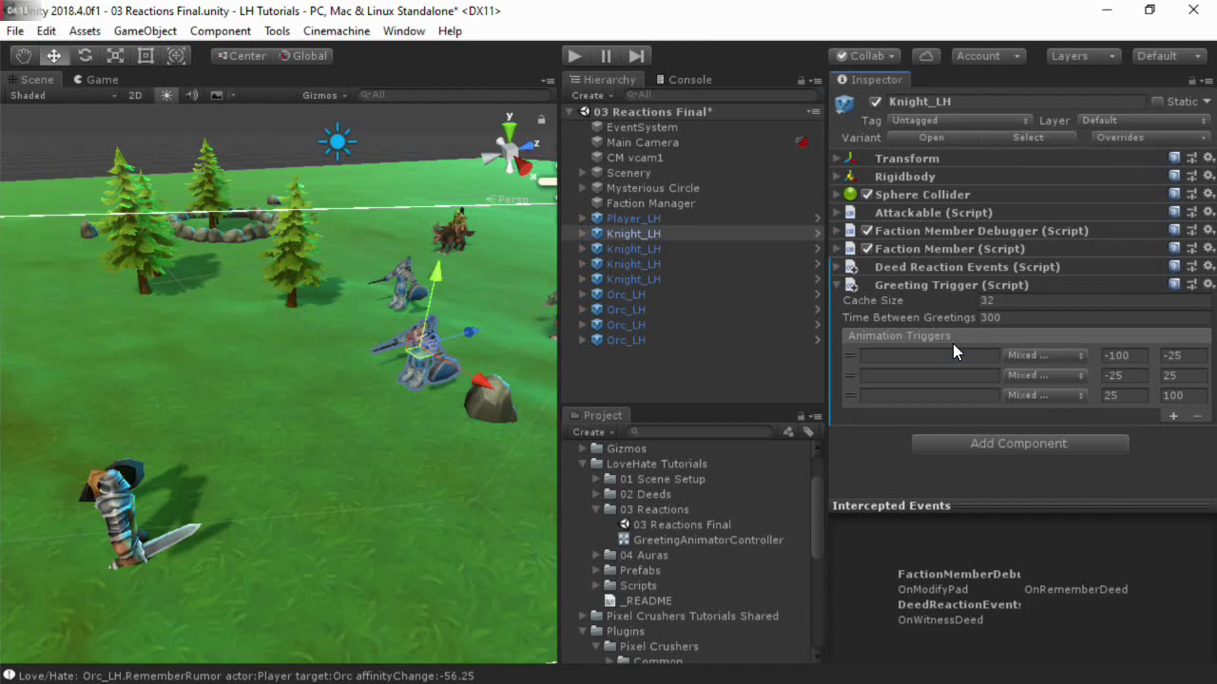
Enter Angry Fist and Salute as the first and third animation triggers
left_click(850, 358)
left_click(870, 364)
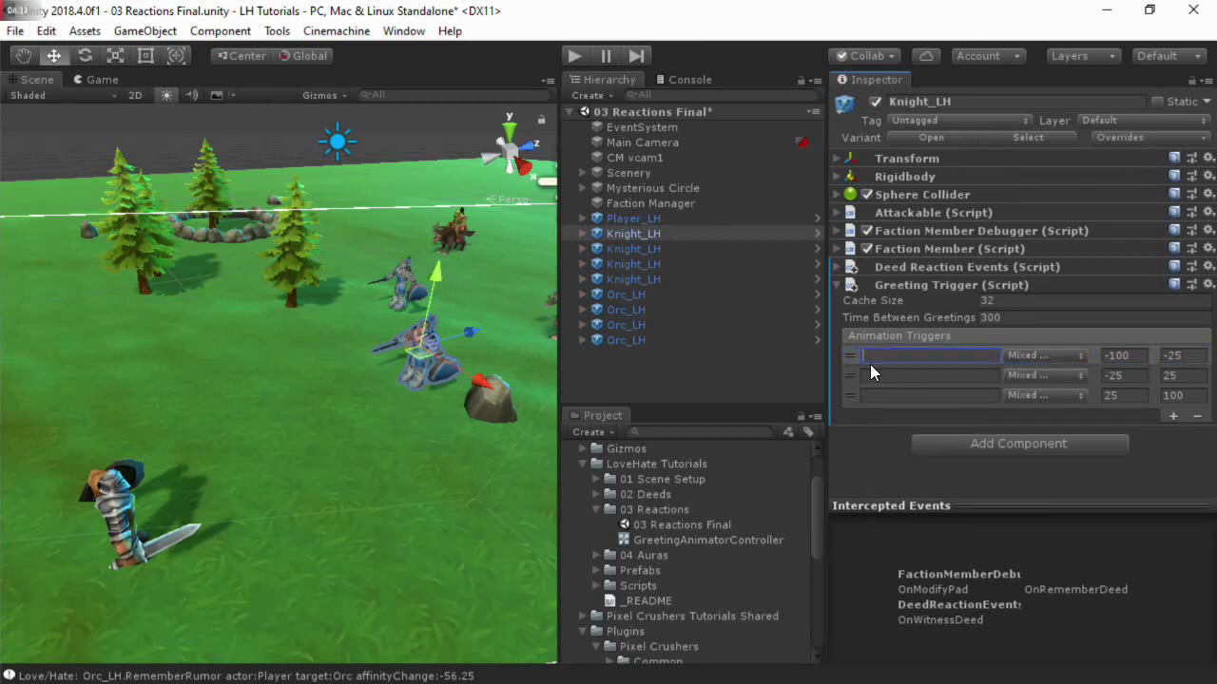
type("Angry Fist")
left_click(882, 396)
type("Salute")
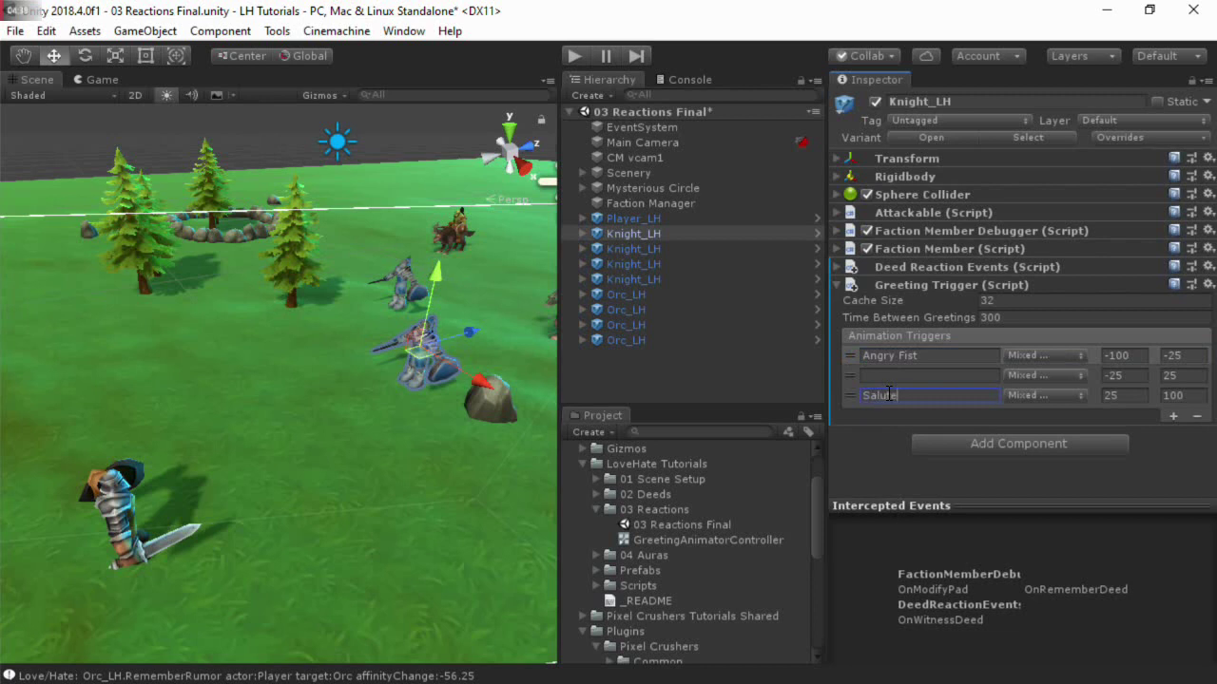
left_click(871, 470)
left_click(893, 378)
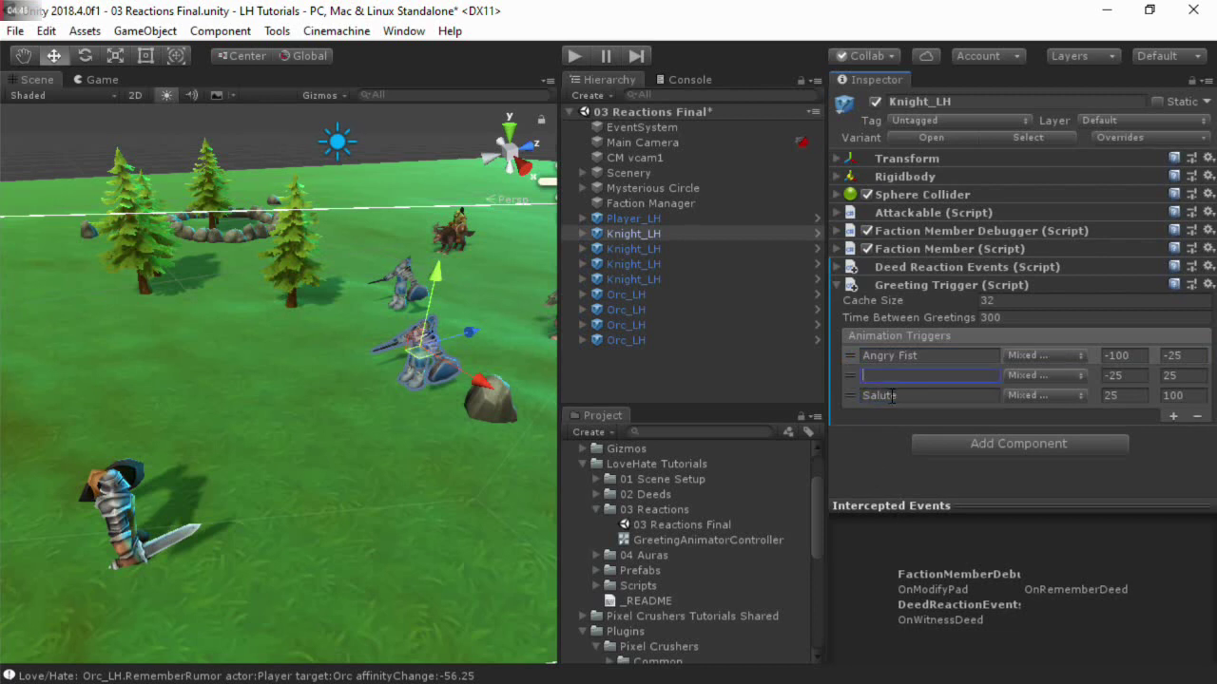
Enter Nod as the second animation trigger and add a Gossip Trigger component
type("Nod")
left_click(1073, 284)
left_click(989, 311)
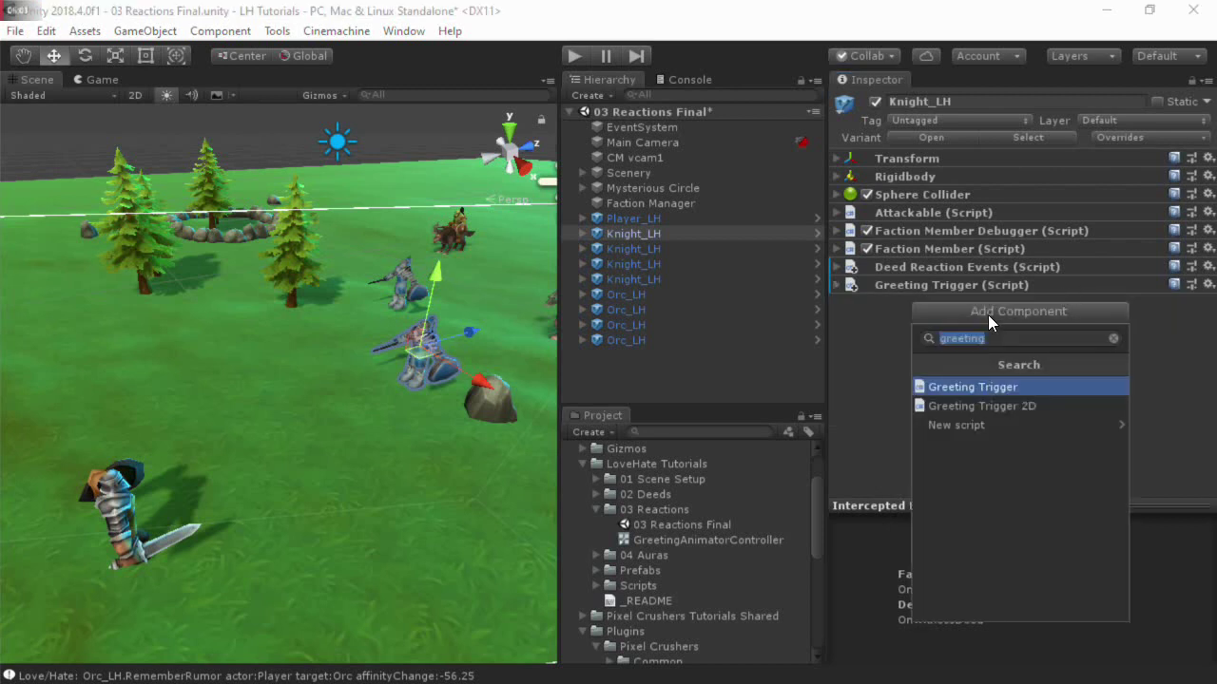
type("goss")
key("Down")
key("Return")
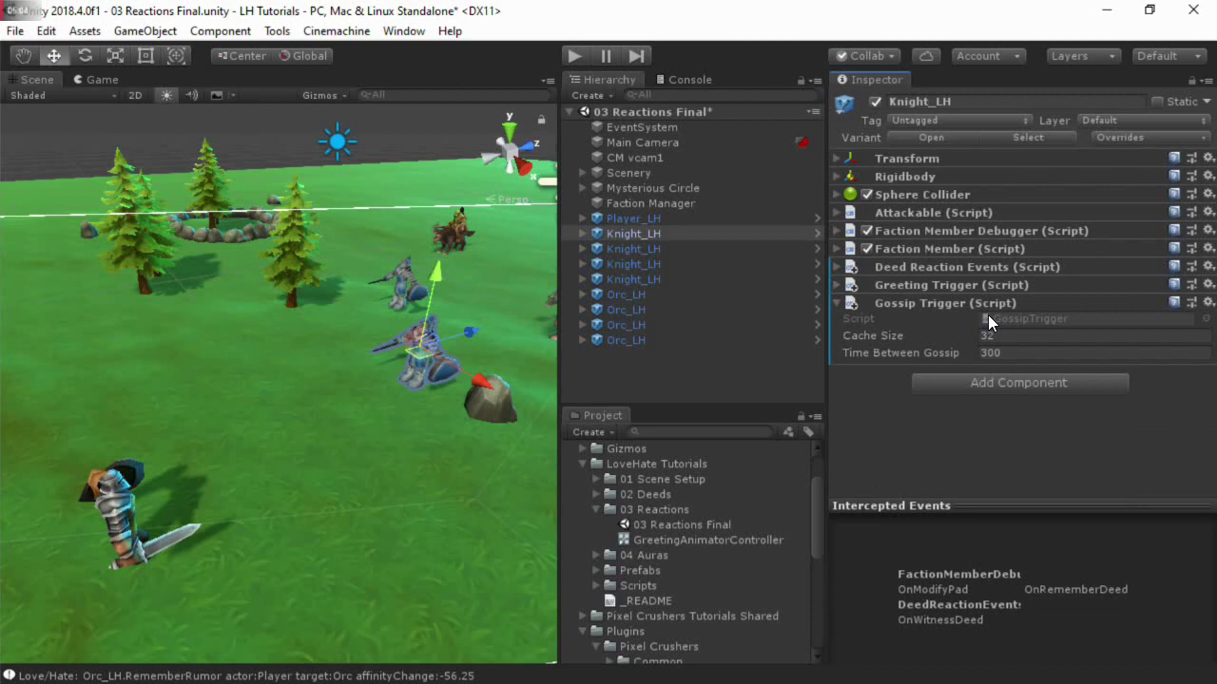